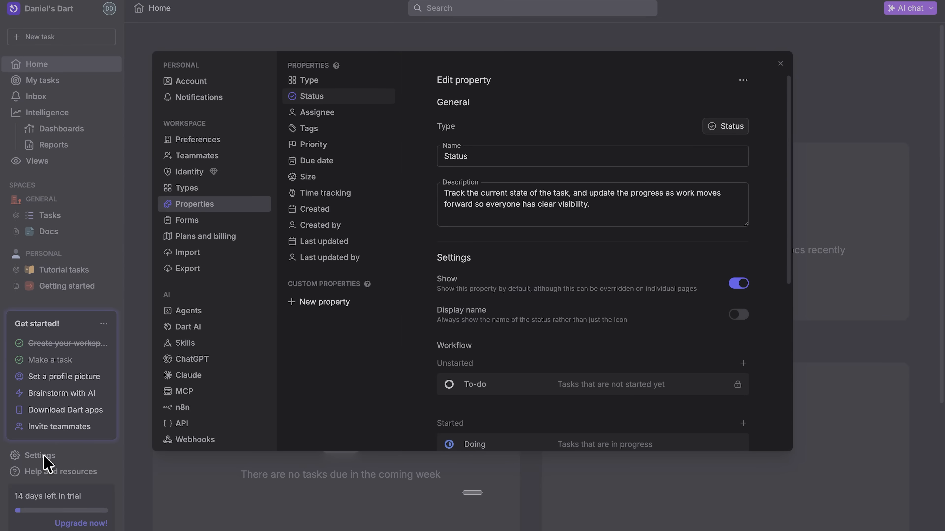
# Open the Dart AI settings and look through the available preferred languages without changing the selection
pyautogui.click(190, 329)
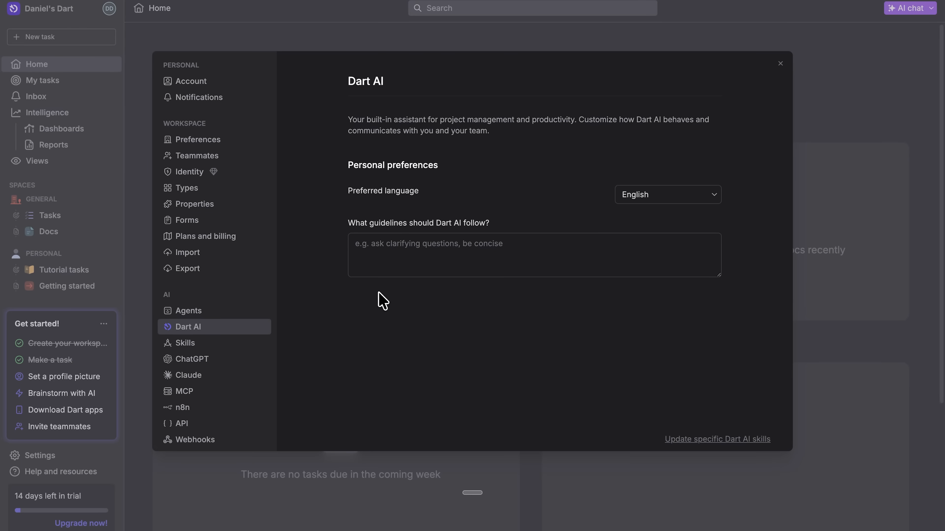
pyautogui.click(704, 209)
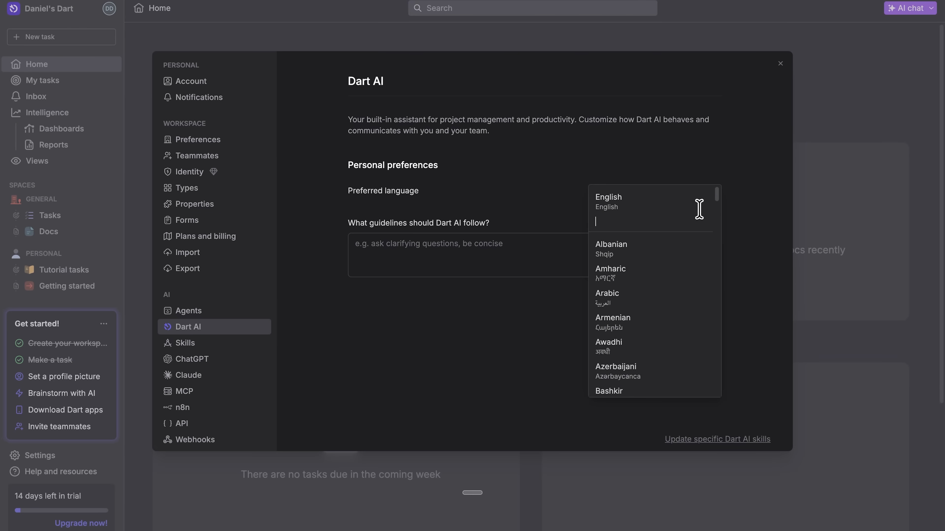
pyautogui.scroll(-10, 678, 306)
pyautogui.scroll(-20, 678, 306)
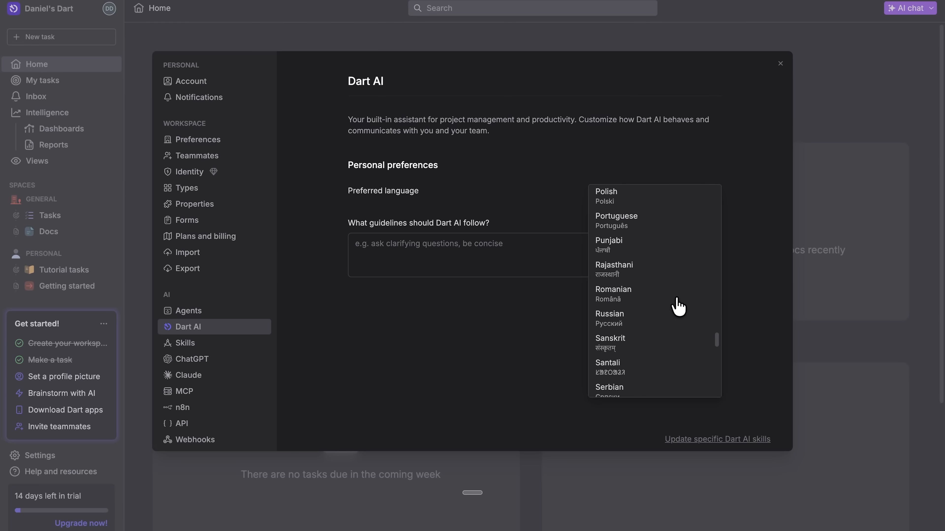
pyautogui.click(512, 334)
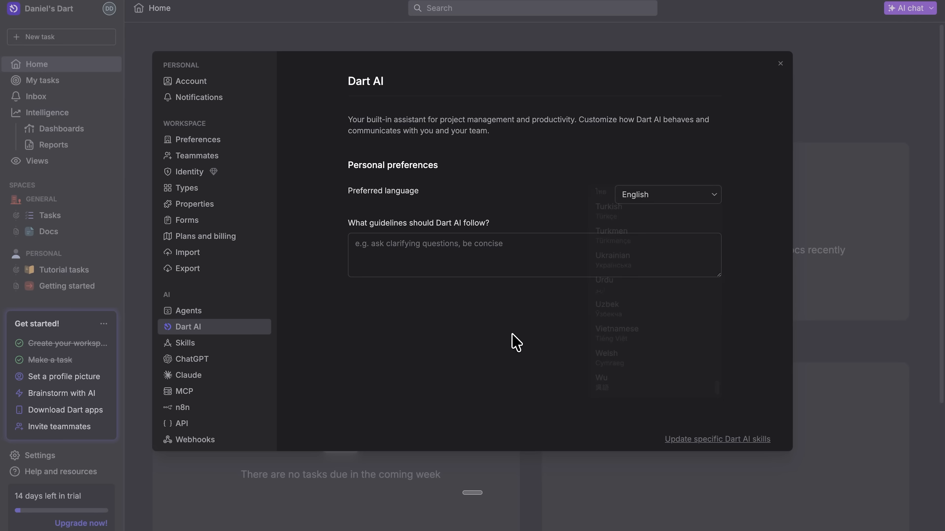
# Add Dart AI guidelines: small marketing team launching a new product campaign, clear simple language, outcomes over internal processes, no technical jargon, short descriptions
pyautogui.click(389, 261)
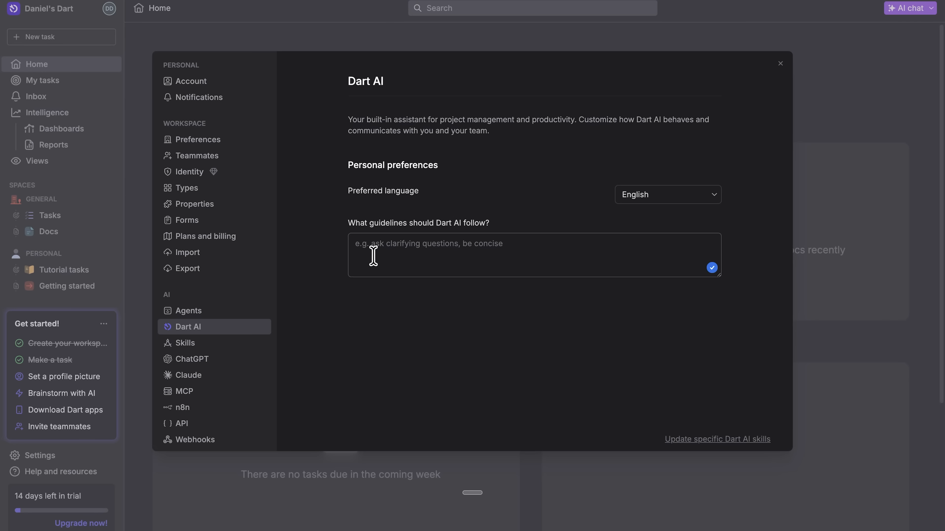
pyautogui.write('Write everything in clear, simple language. Focus on outcomes, not internal processes. Avoid technical jargon and keep descriptions short.')
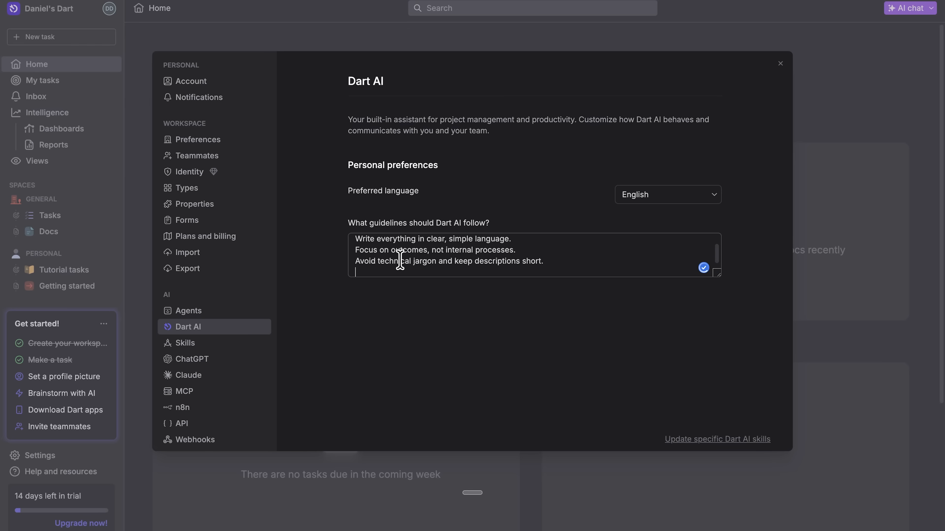
pyautogui.scroll(1, 404, 270)
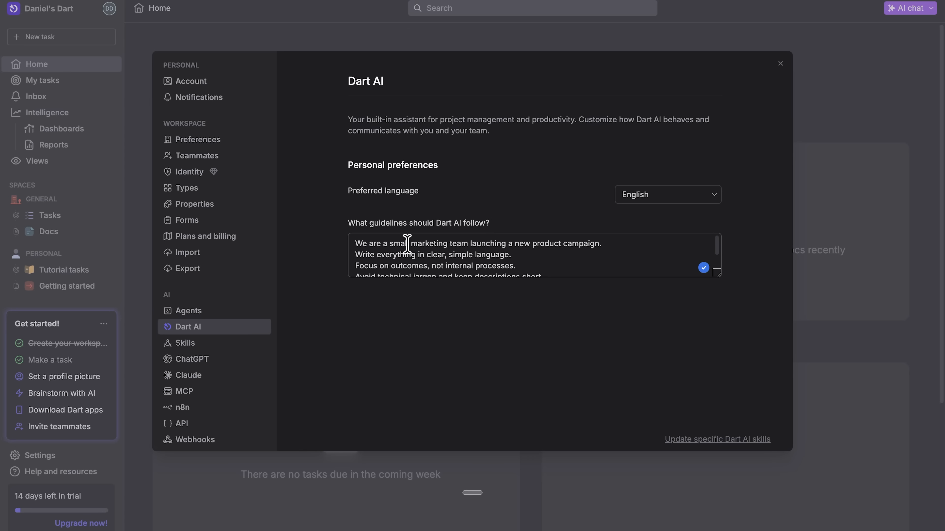
pyautogui.scroll(-1, 419, 250)
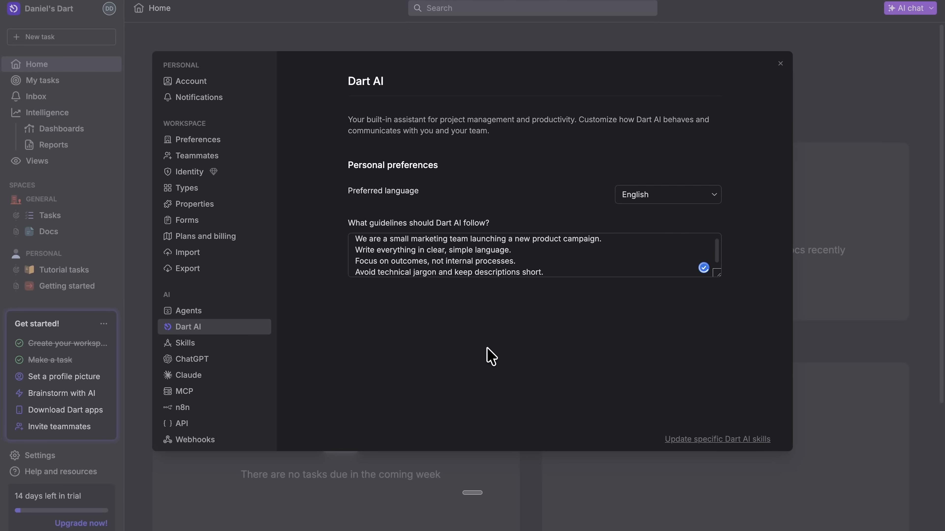
pyautogui.scroll(-1, 478, 243)
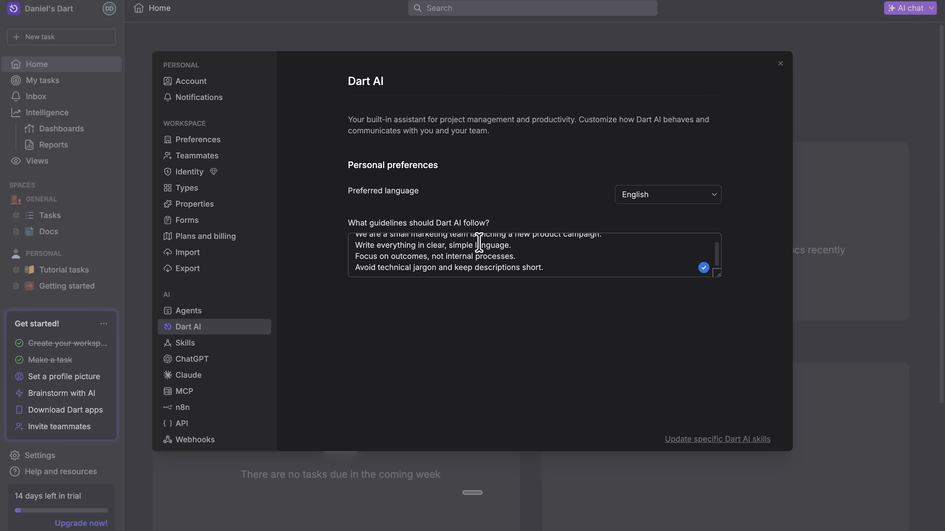
pyautogui.scroll(1, 479, 243)
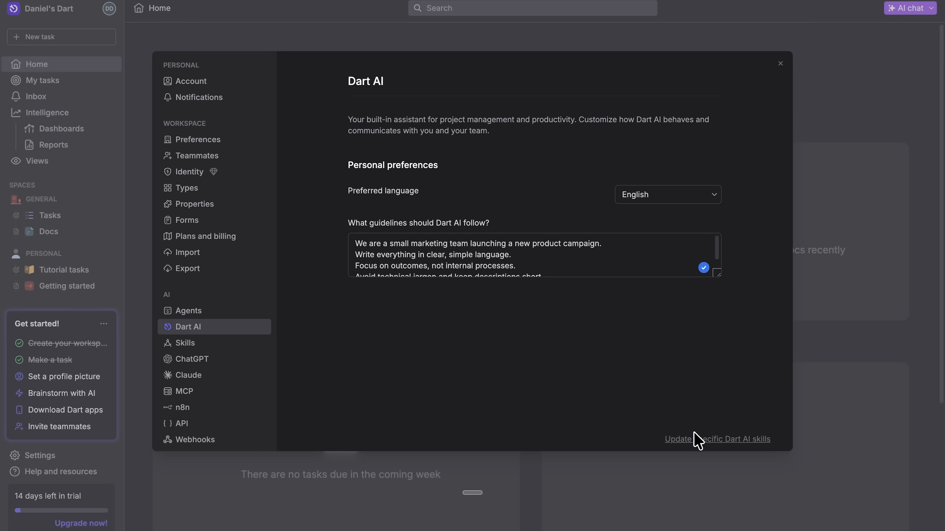
# Add a new skill asking for 4–6 concrete deliverable tasks, priorities by launch impact, a logical execution order and a short campaign brief document
pyautogui.click(697, 441)
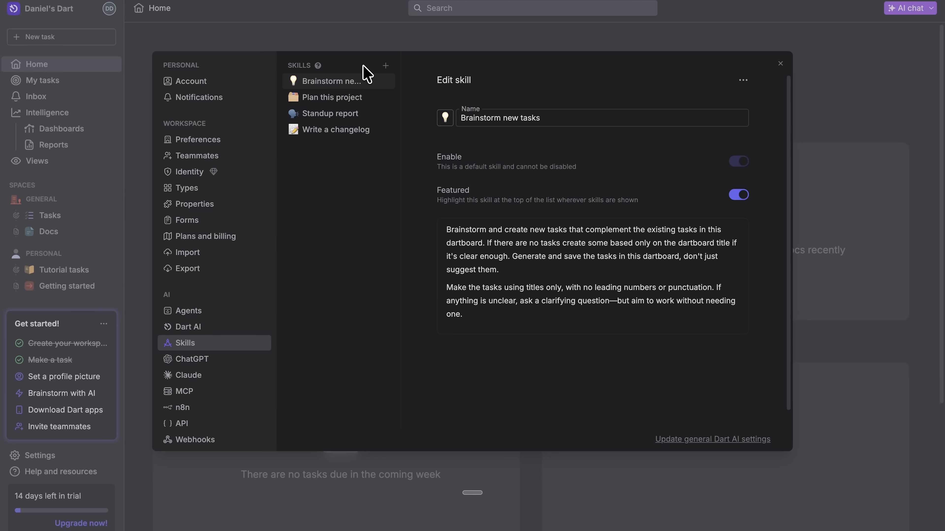
pyautogui.click(385, 65)
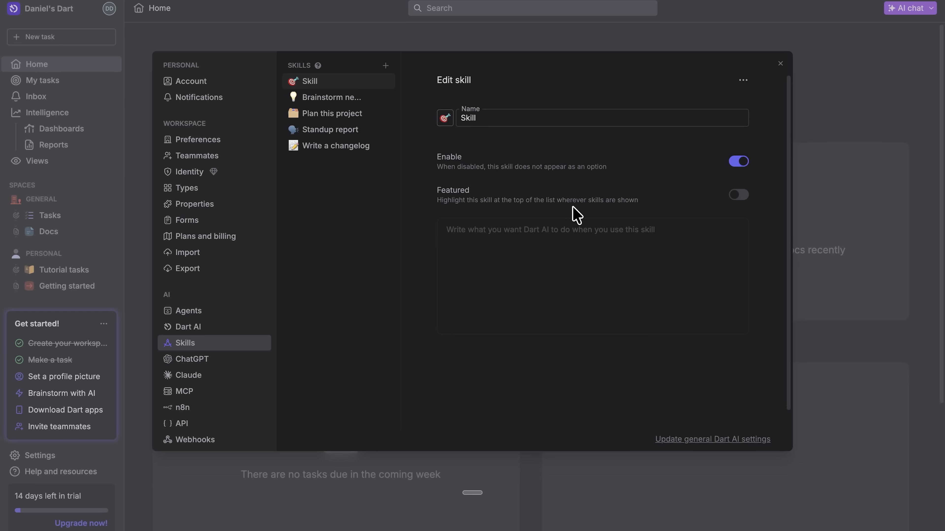
pyautogui.click(582, 243)
pyautogui.write('Break the campaign goal into 4–6 concrete tasks. Each task should represent a clear deliverable. Assign a priority based on launch impact. Suggest a logical execution order. Create a short campaign brief document summarizing the plan.')
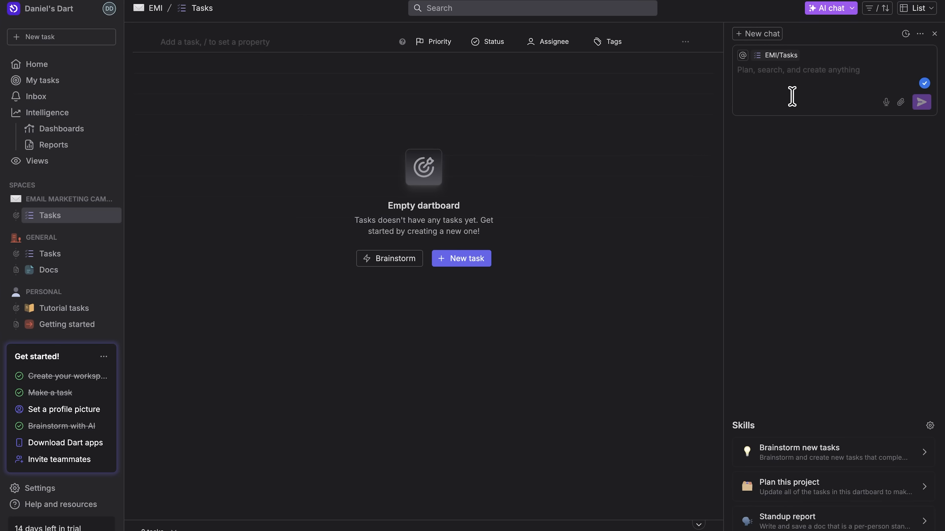
# Send the custom skill's prompt in the EMI/Tasks AI chat, adding "We are launching a new email marketing campaign for a subscription tool aimed at freelancers."
pyautogui.click(779, 92)
pyautogui.click(742, 55)
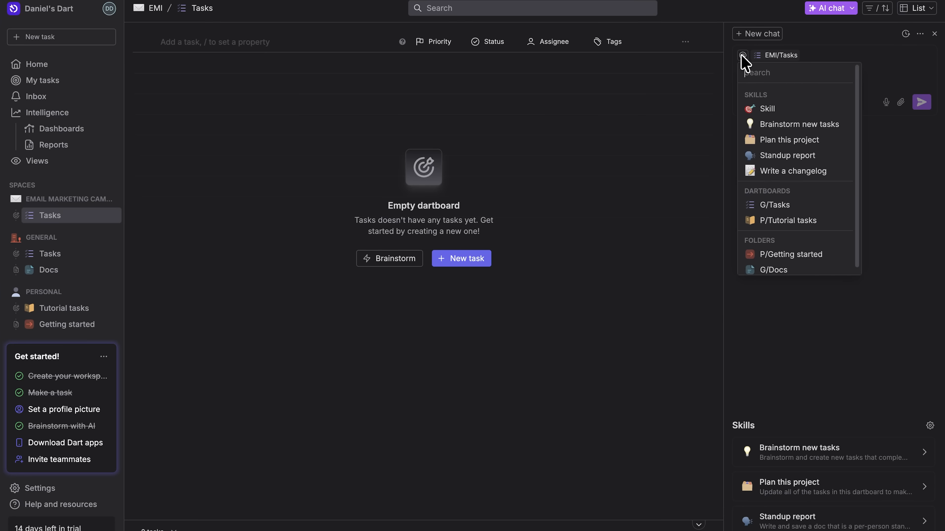
pyautogui.click(762, 109)
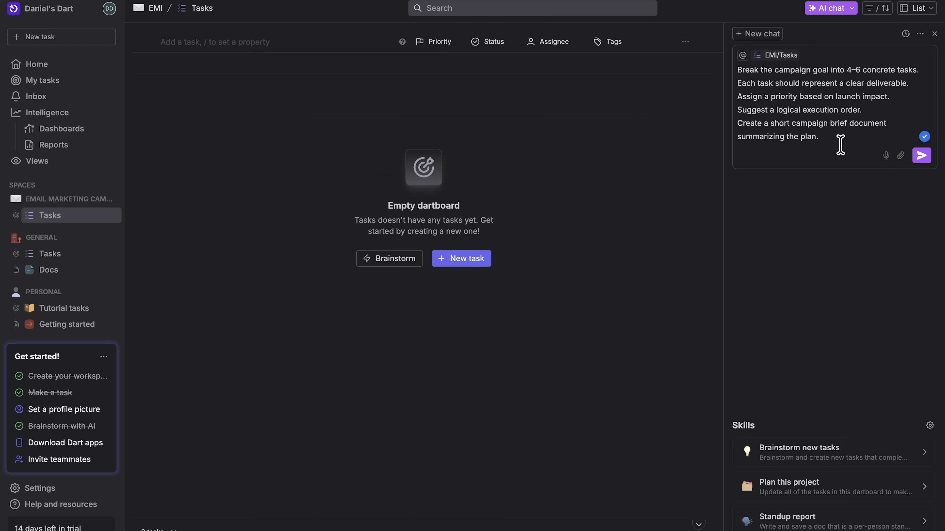
pyautogui.write('We are launching a new email marketing campaign for a subscription tool aimed at freelancers.')
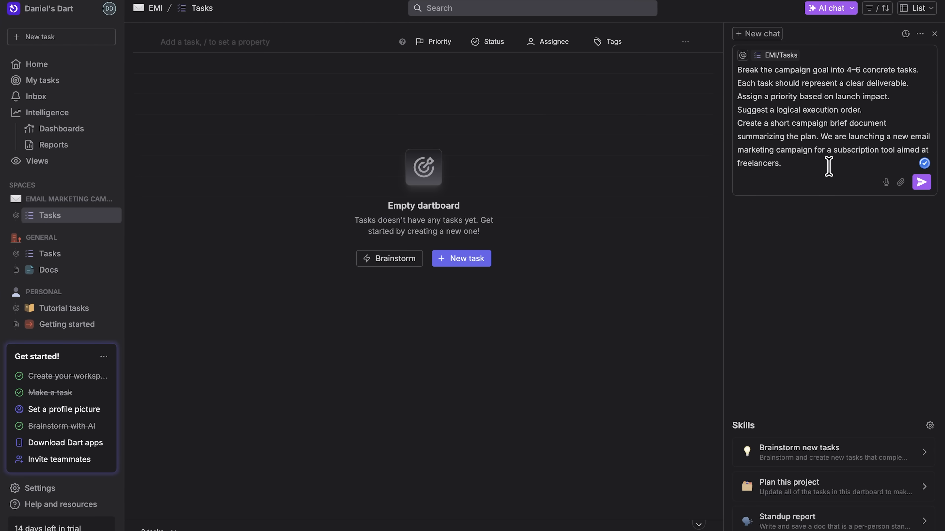
pyautogui.click(921, 183)
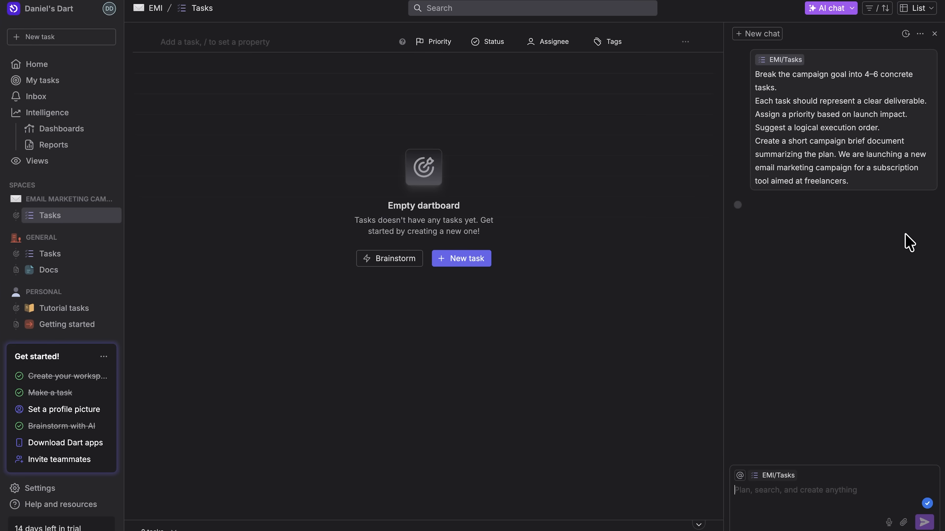
# Expand the AI's reasoning and the retrieved "Plan this project" skill in the chat response
pyautogui.click(841, 211)
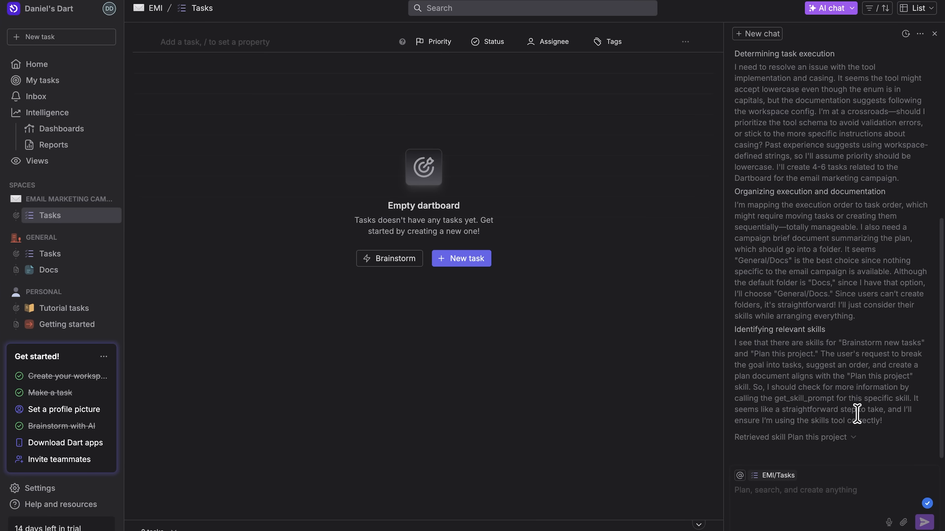
pyautogui.click(852, 438)
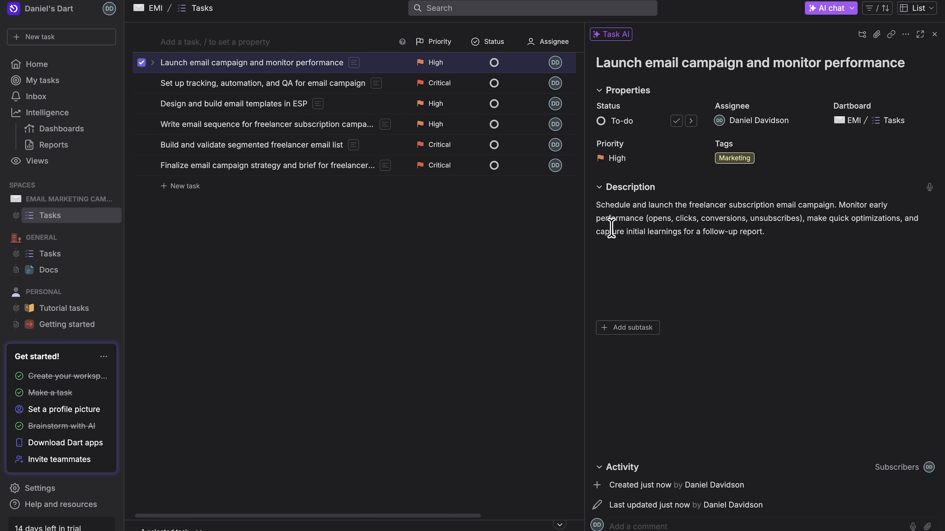
# Try adding a subtask to the campaign launch task, and review the details of the tracking setup and email template tasks
pyautogui.click(638, 328)
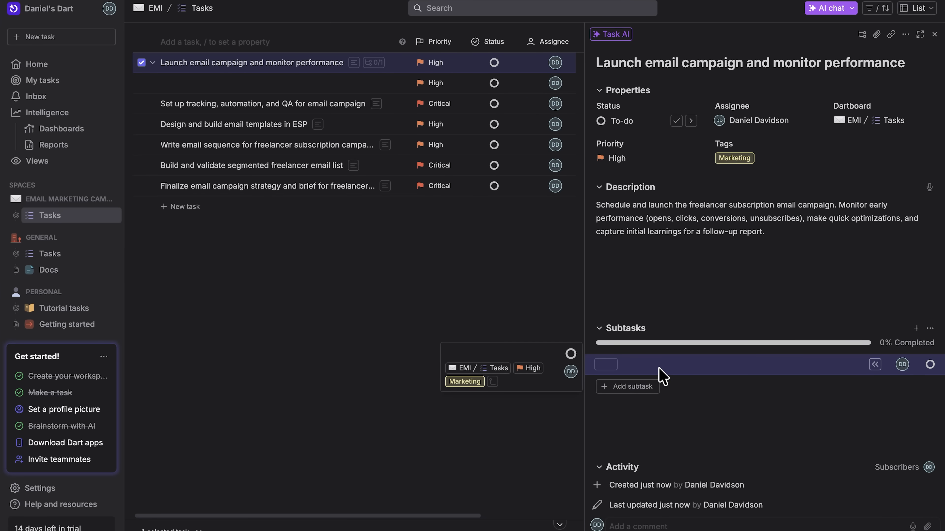
pyautogui.click(386, 89)
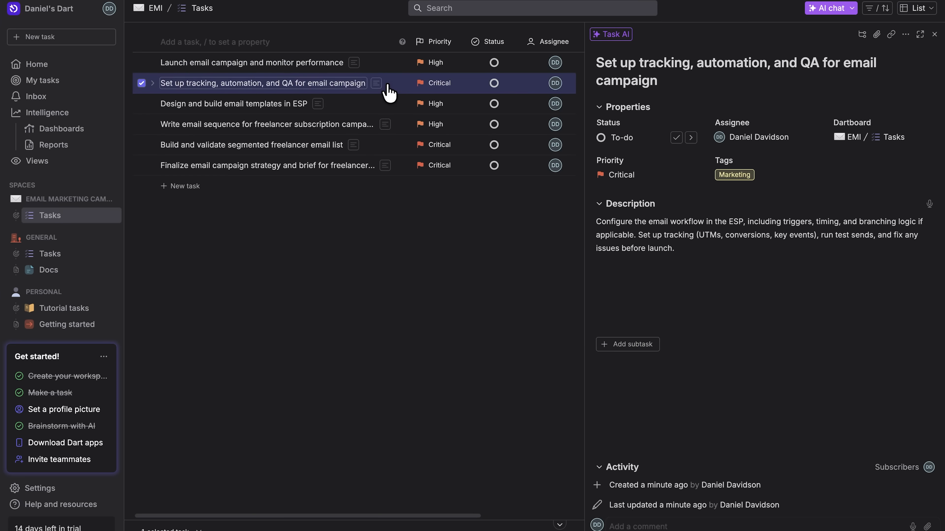
pyautogui.click(385, 111)
pyautogui.click(382, 146)
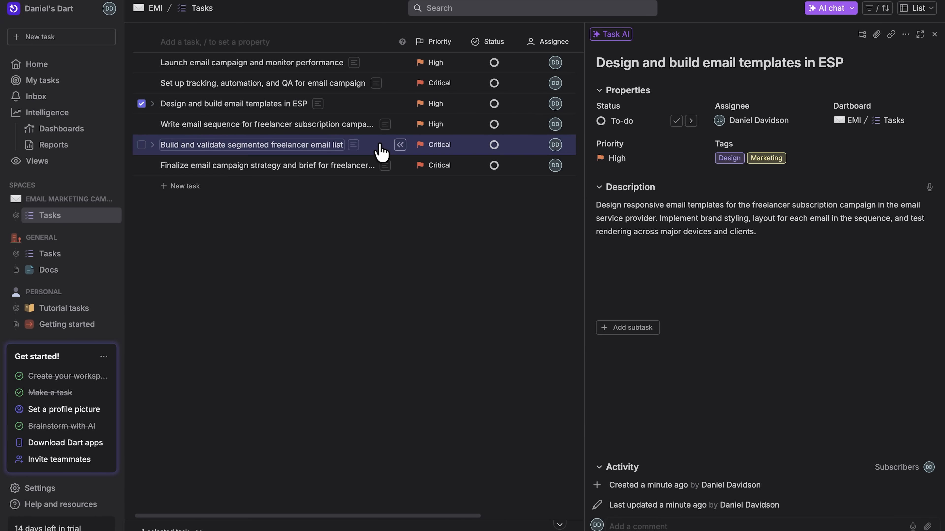
pyautogui.click(934, 33)
# Hide the Assignee column in the task list and add a Due date column
pyautogui.click(553, 41)
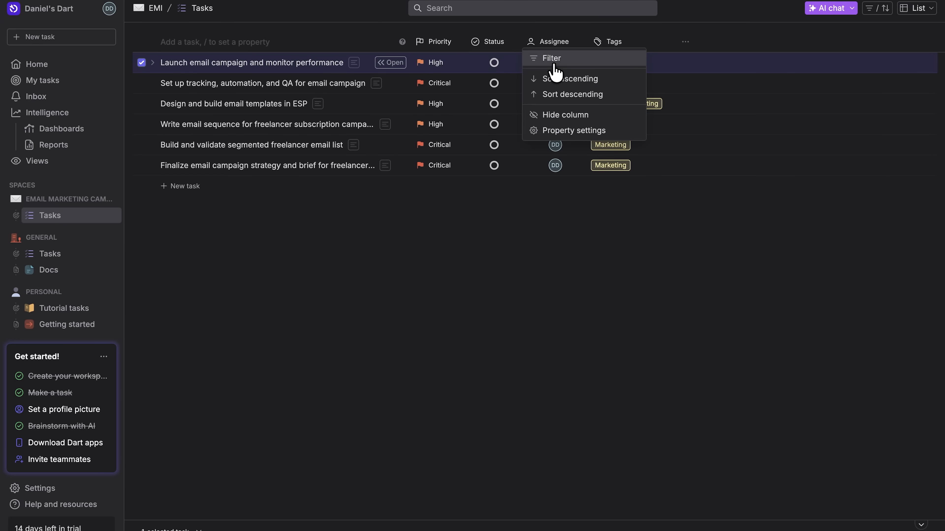
pyautogui.click(565, 114)
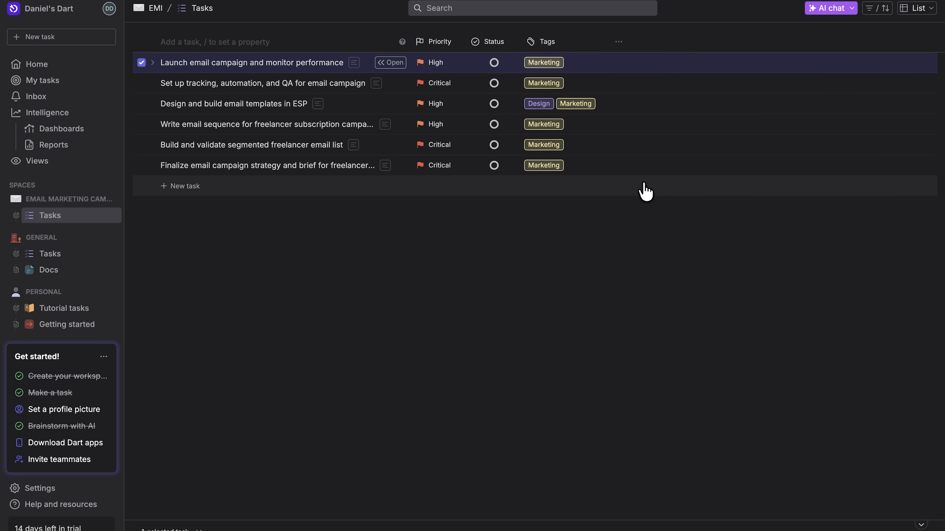
pyautogui.click(618, 42)
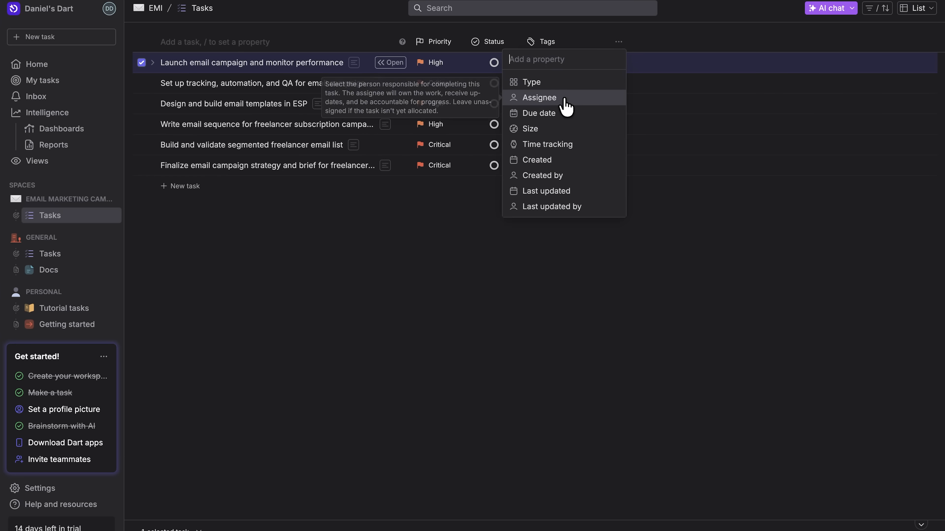
pyautogui.click(549, 114)
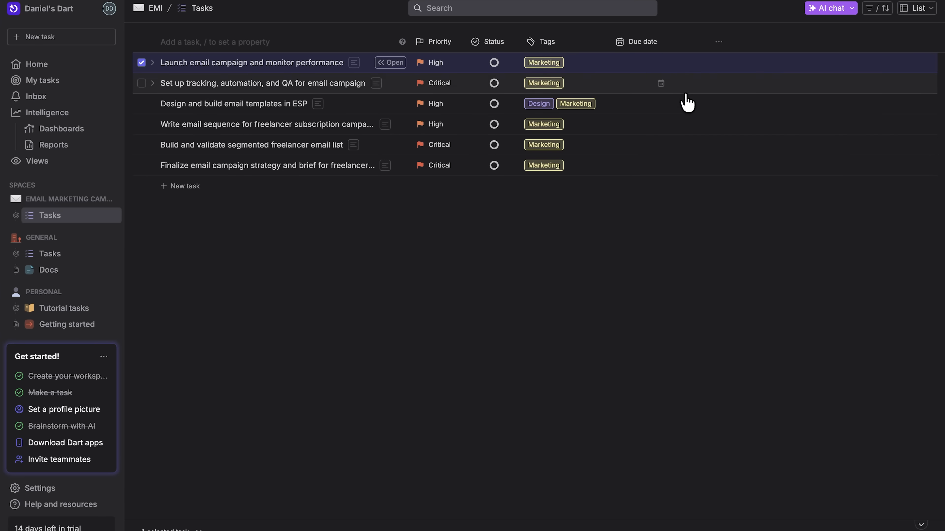
# Set the due date of "Launch email campaign and monitor performance" to Jan 5
pyautogui.click(661, 63)
pyautogui.click(662, 237)
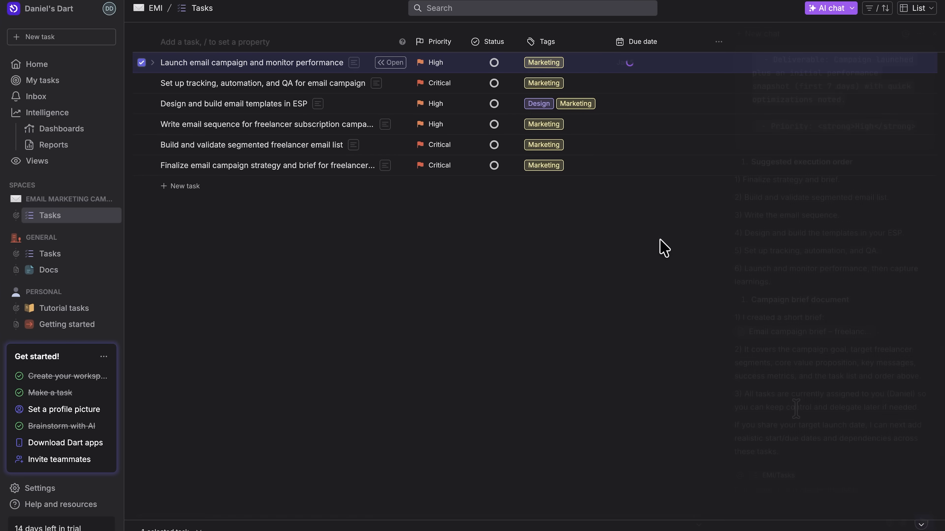
# Read through the generated email campaign brief for the freelancer subscription launch, and return to the email marketing campaign's task list
pyautogui.click(781, 332)
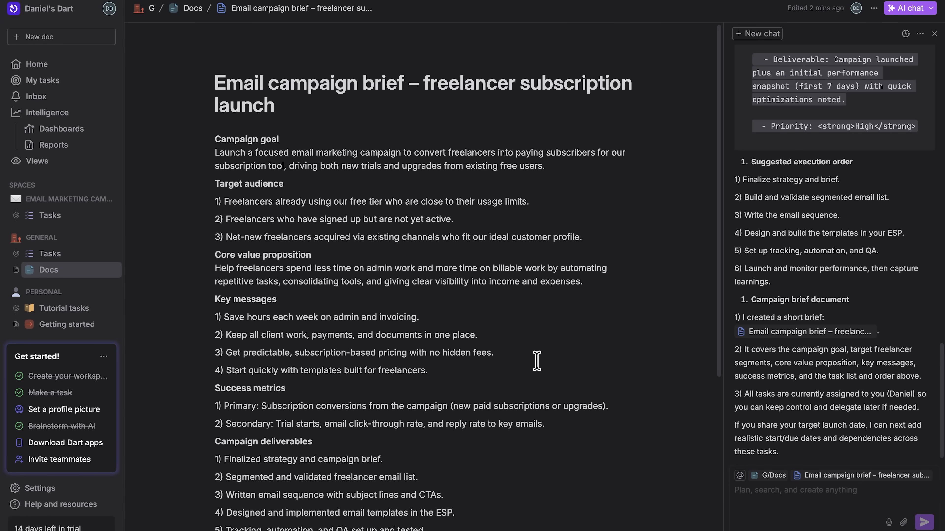
pyautogui.scroll(-1, 495, 229)
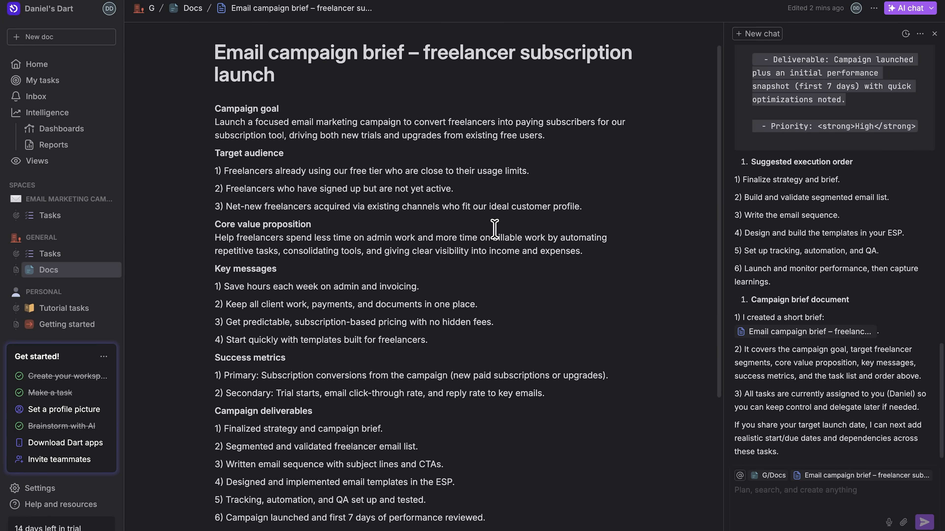
pyautogui.scroll(-3, 541, 284)
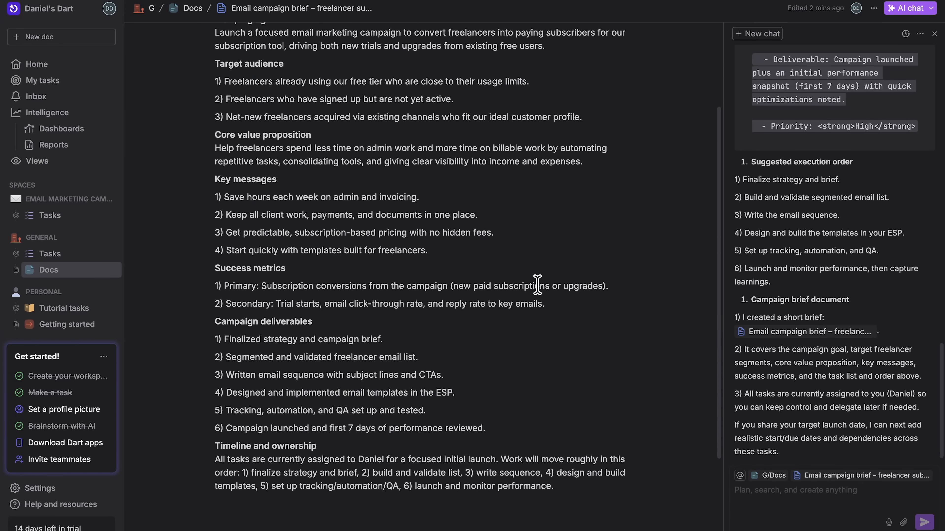
pyautogui.scroll(-2, 535, 285)
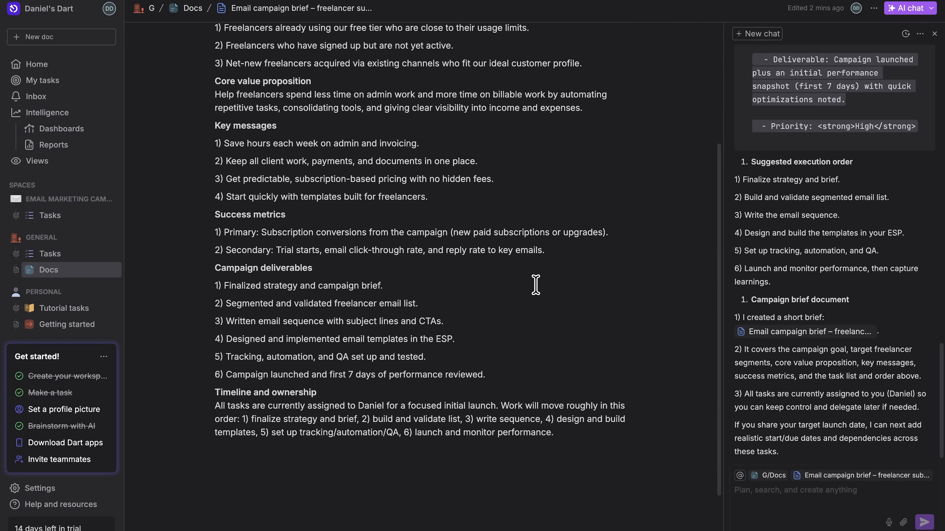
pyautogui.scroll(-2, 535, 284)
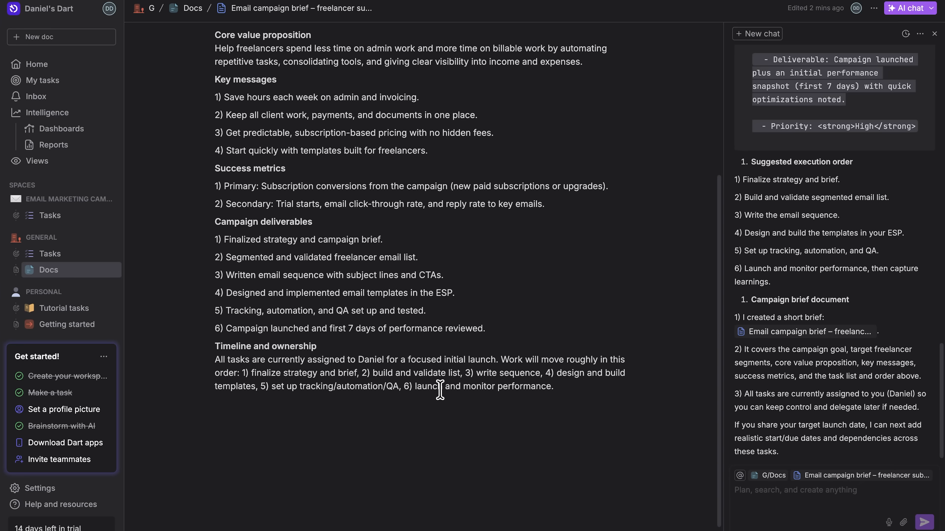
pyautogui.scroll(6, 603, 409)
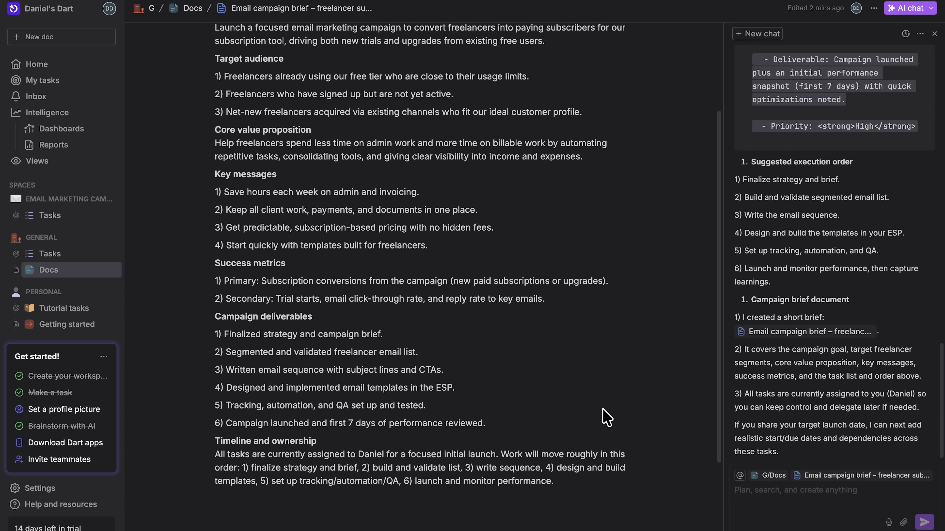
pyautogui.scroll(3, 603, 409)
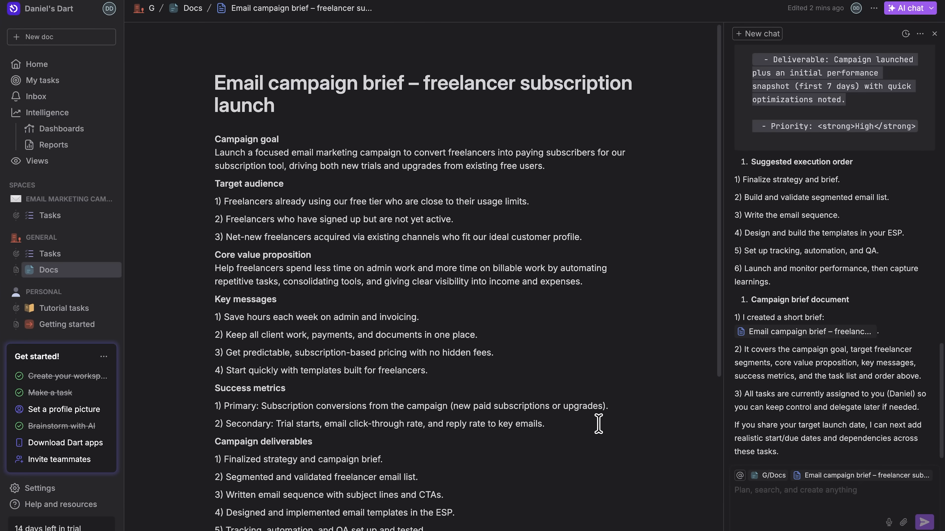
pyautogui.click(50, 215)
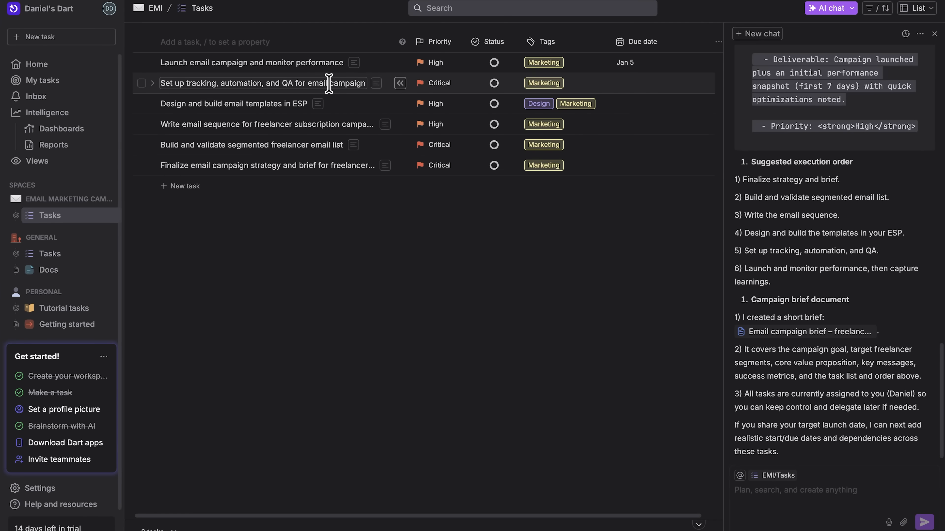
# Have AI chat refine the description of "Launch email campaign and monitor performance", clarify its expected outcome, and update the task accordingly
pyautogui.click(364, 64)
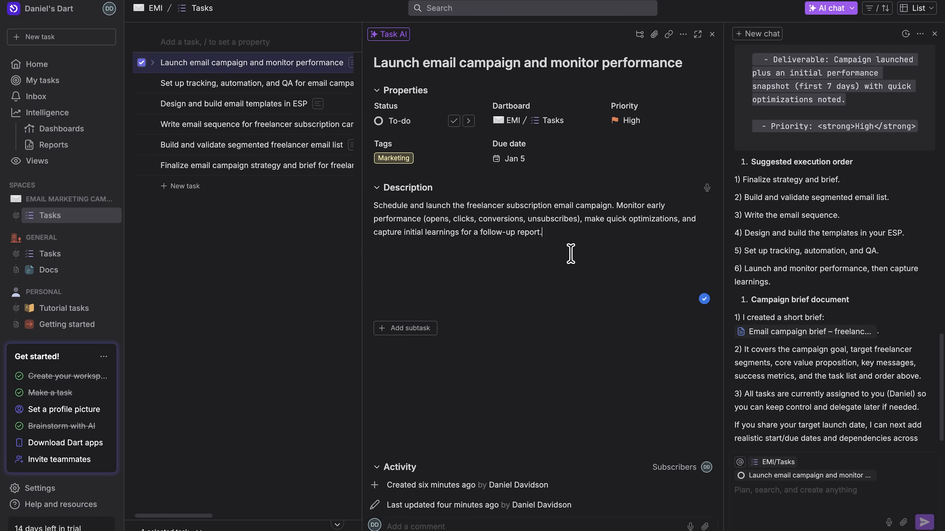
pyautogui.moveTo(807, 487)
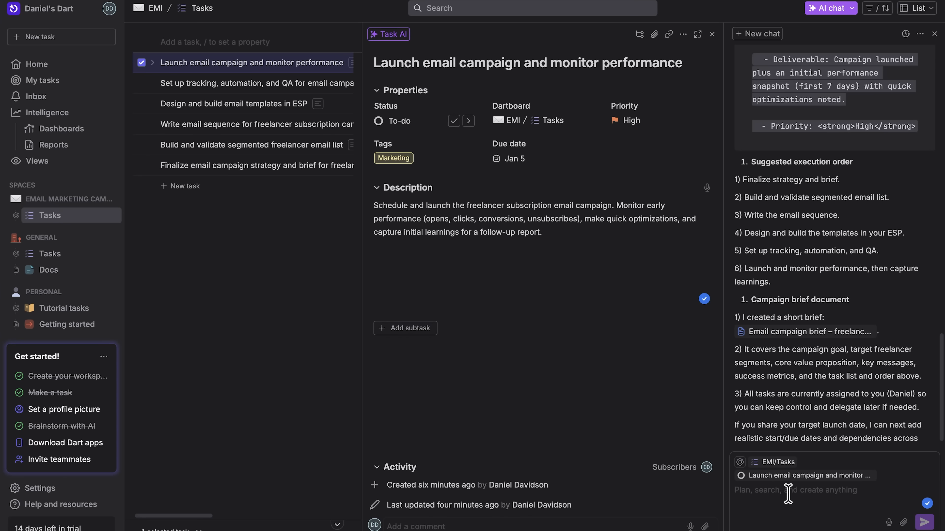
pyautogui.click(769, 492)
pyautogui.write('Help refine this task description and clarify the expected outcome.')
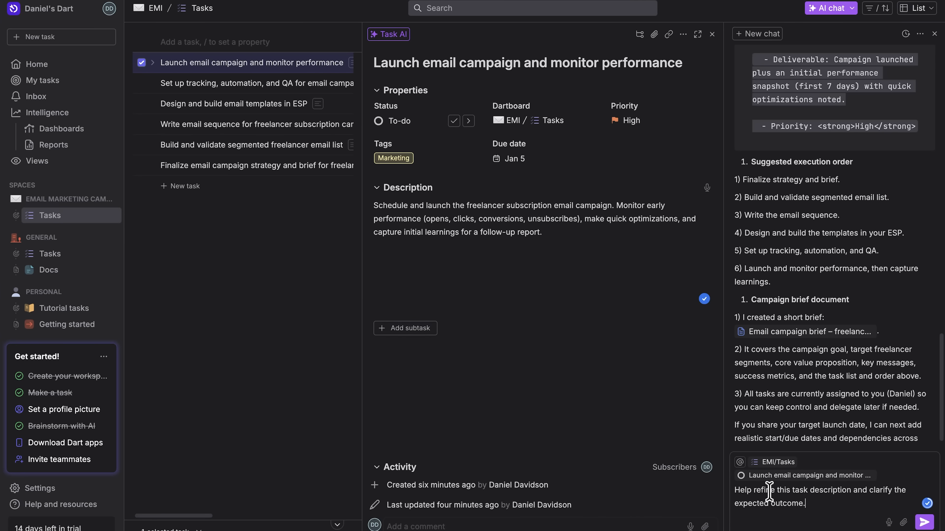
pyautogui.click(926, 524)
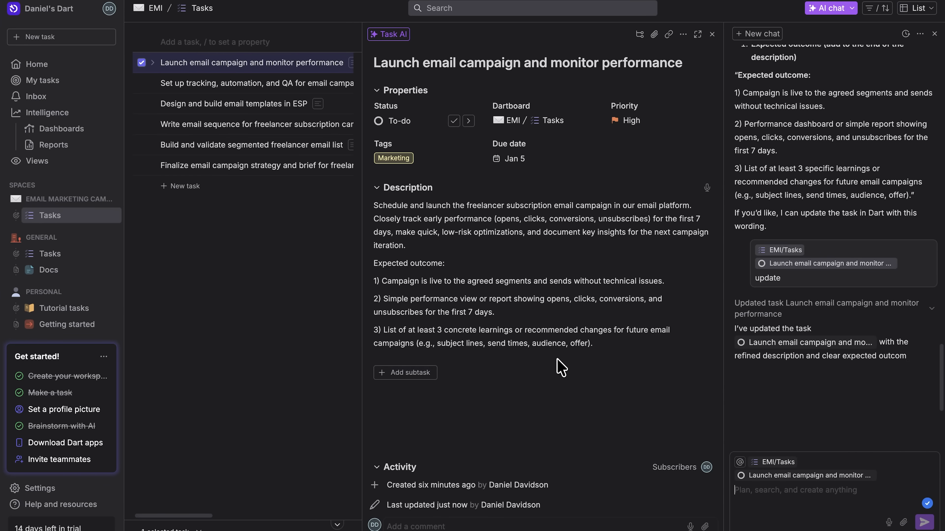
pyautogui.press('Escape')
# Restrict sharing of the Email marketing campaign space to specific teammates
pyautogui.click(99, 200)
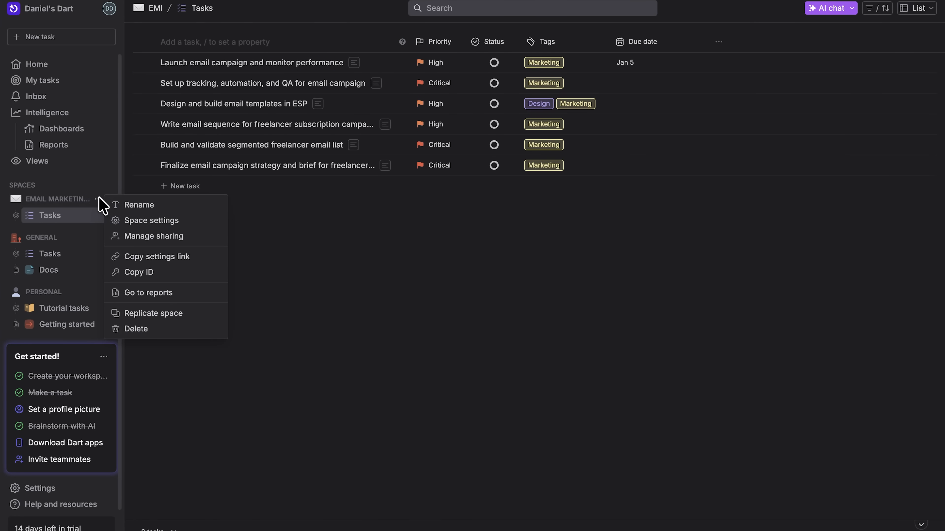
pyautogui.click(126, 224)
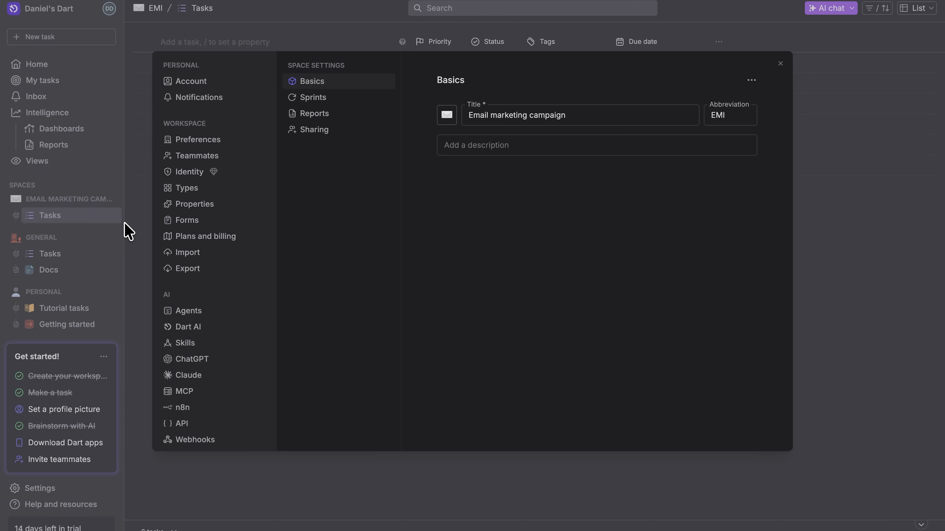
pyautogui.click(350, 133)
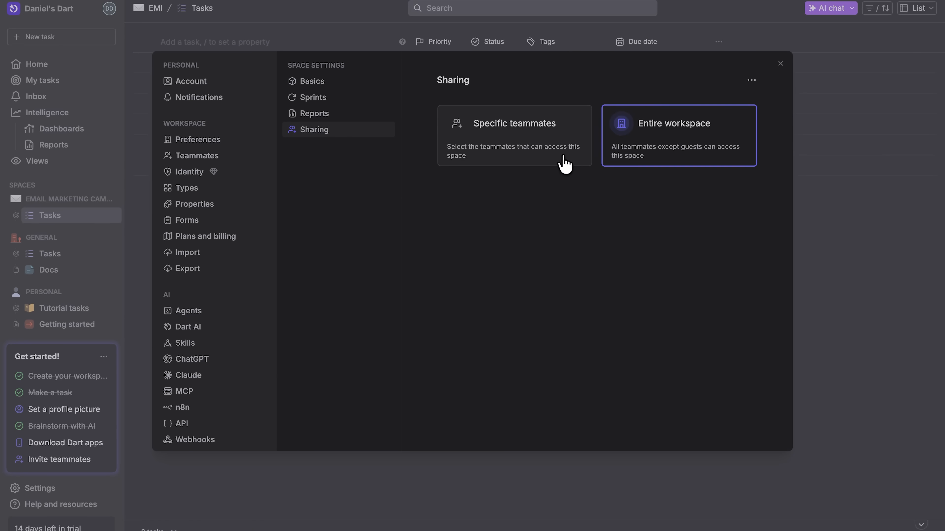
pyautogui.click(522, 153)
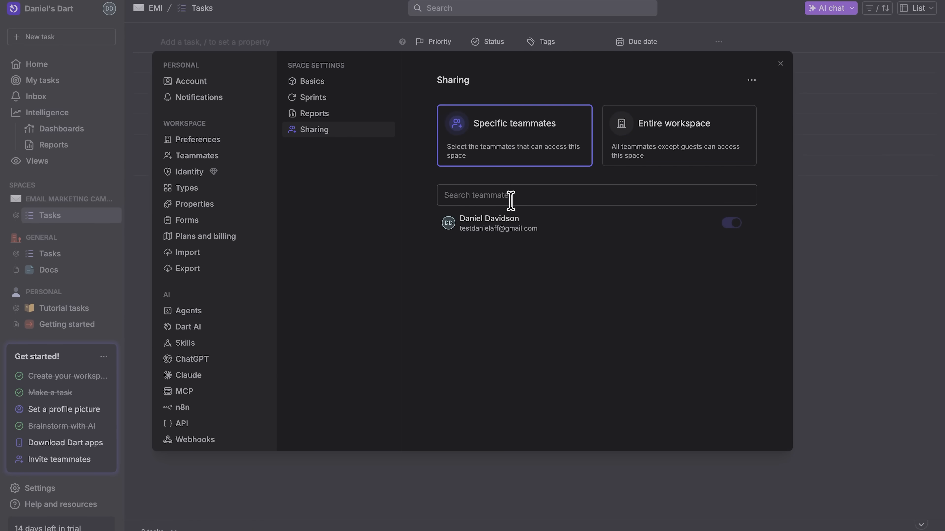
# Review the workspace's teammate management and the role options for inviting new members
pyautogui.click(225, 156)
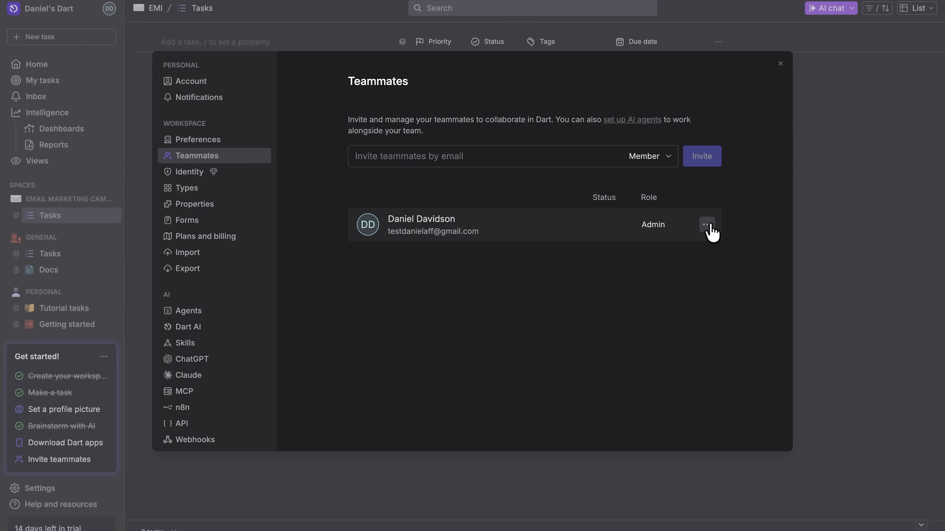
pyautogui.click(710, 224)
pyautogui.click(667, 161)
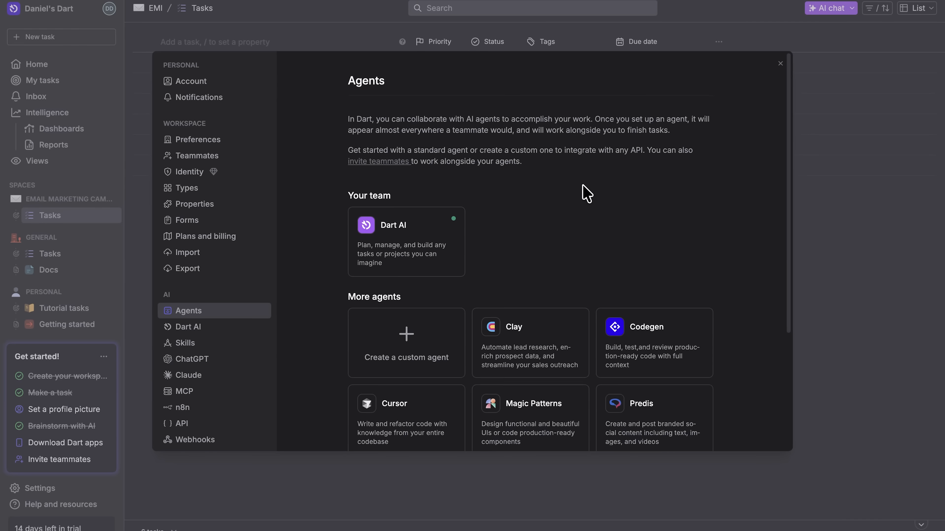
# Browse the available AI agents, read the Clay agent's overview and setup guide, and open its setup
pyautogui.scroll(-2, 583, 185)
pyautogui.scroll(-3, 586, 194)
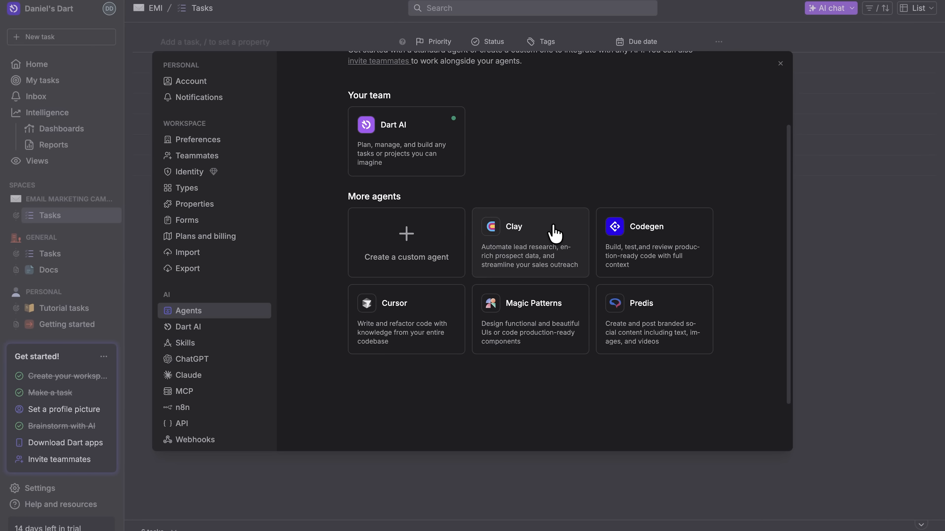
pyautogui.click(554, 233)
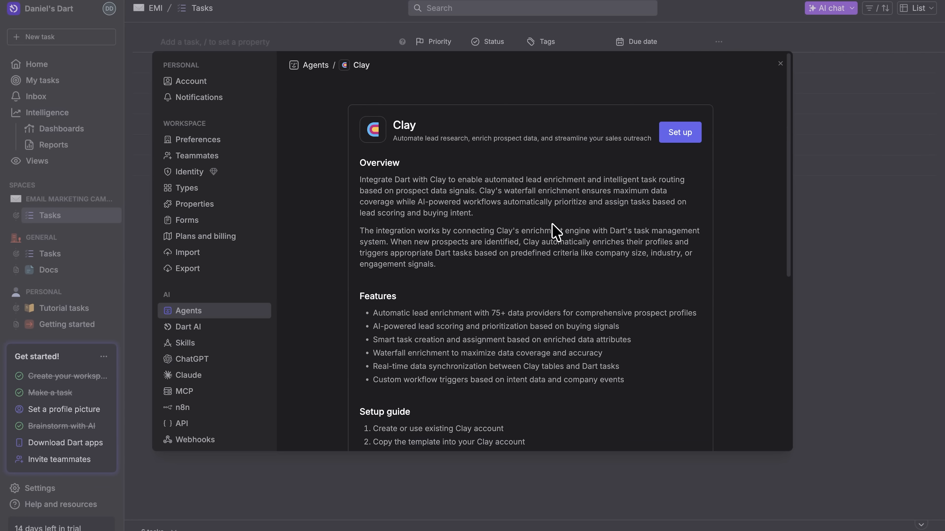
pyautogui.scroll(-5, 556, 232)
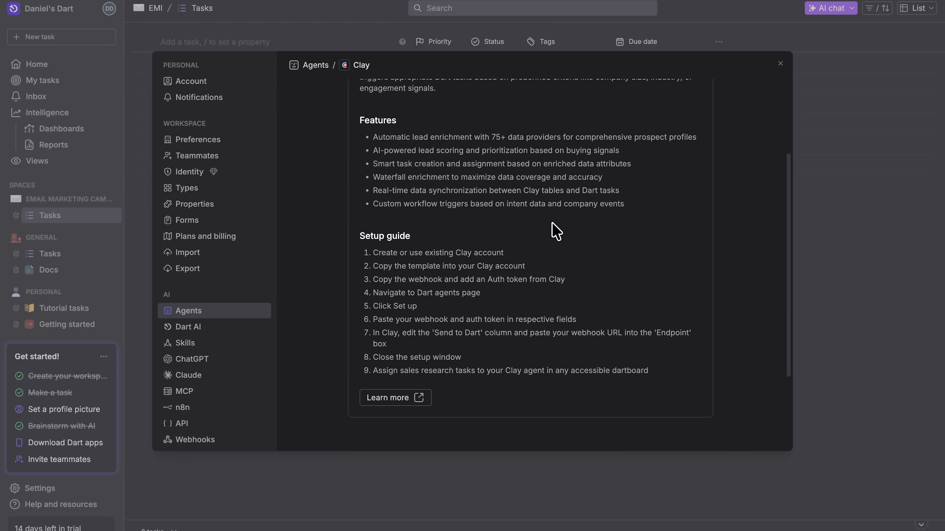
pyautogui.scroll(5, 556, 233)
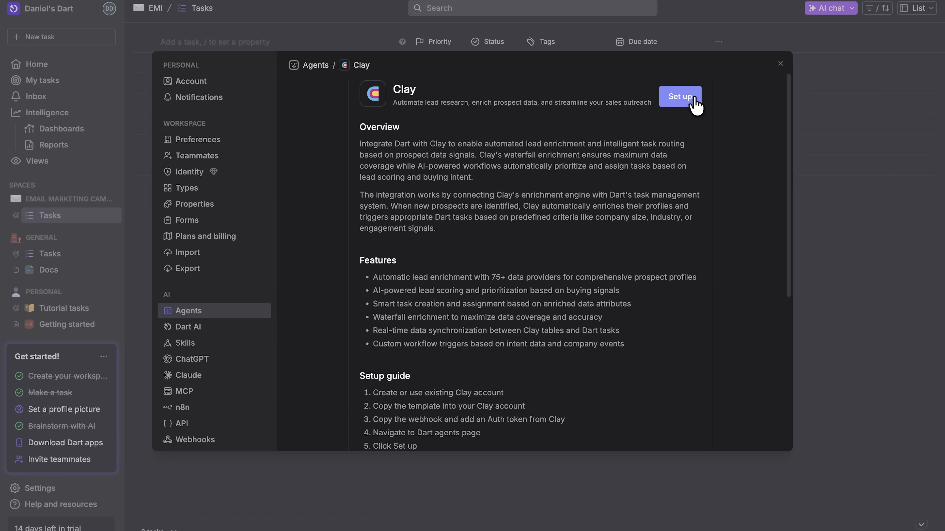
pyautogui.click(692, 100)
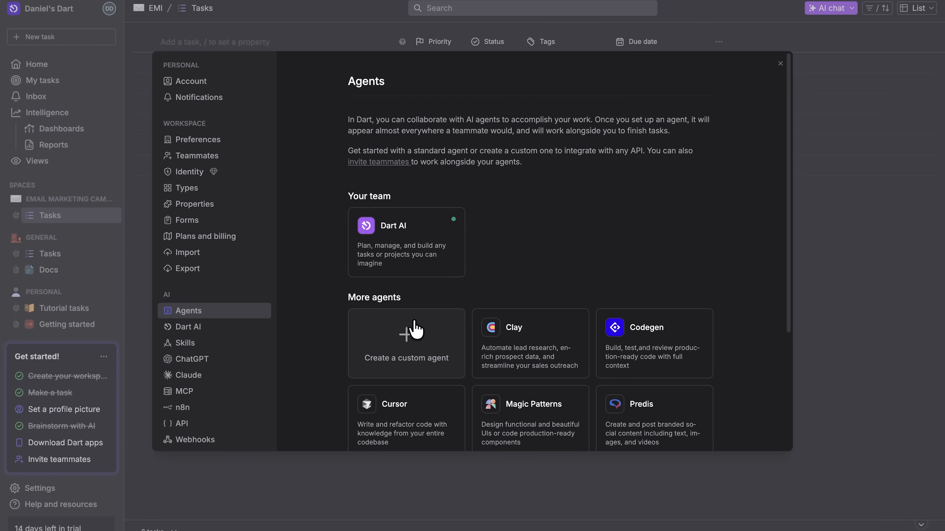
# Create a custom AI agent named "Alex" with the description "financial admin"
pyautogui.click(425, 346)
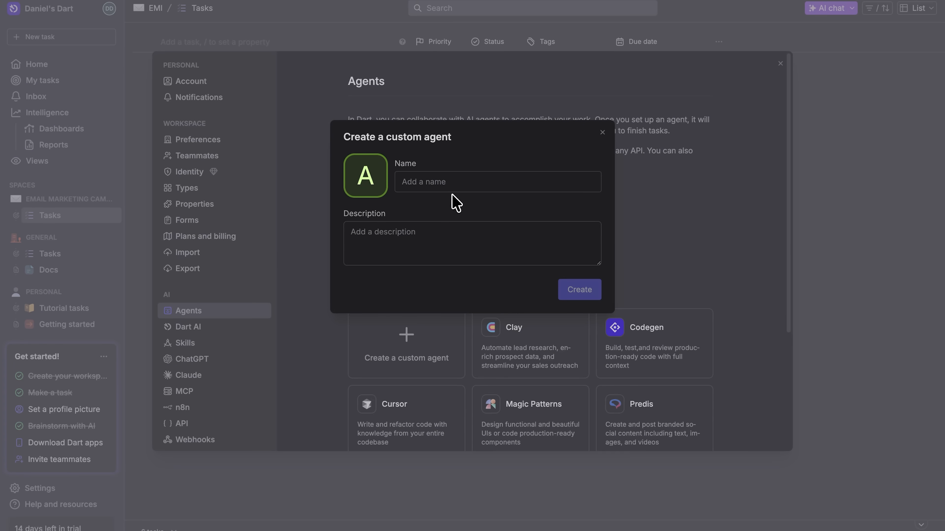
pyautogui.write('Alex')
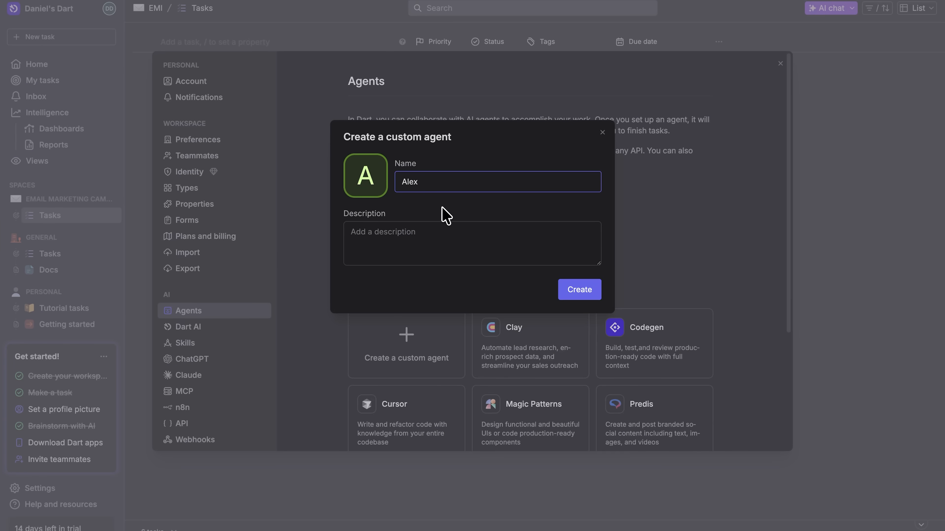
pyautogui.click(436, 227)
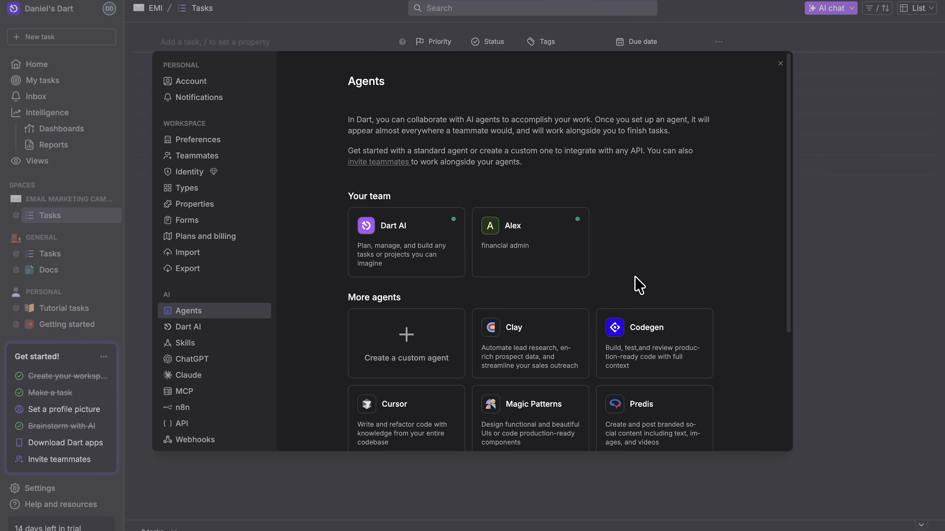
# Look through the ChatGPT, Claude, MCP, n8n, API and Webhooks settings of the workspace
pyautogui.click(192, 371)
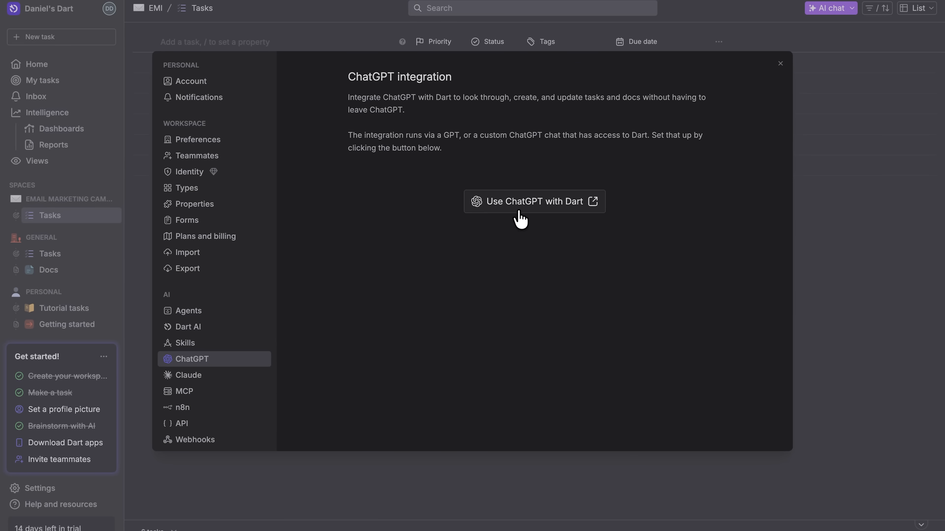
pyautogui.click(202, 379)
pyautogui.click(203, 393)
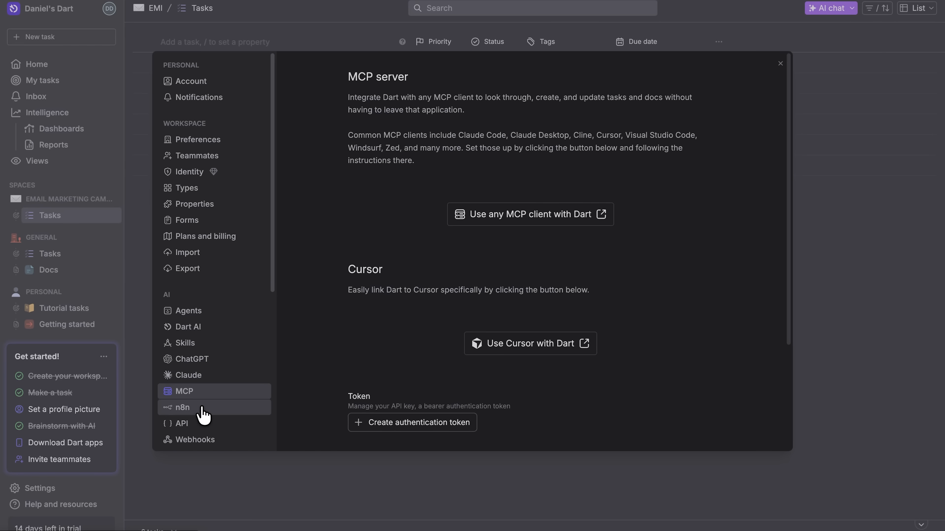
pyautogui.click(201, 408)
pyautogui.click(207, 426)
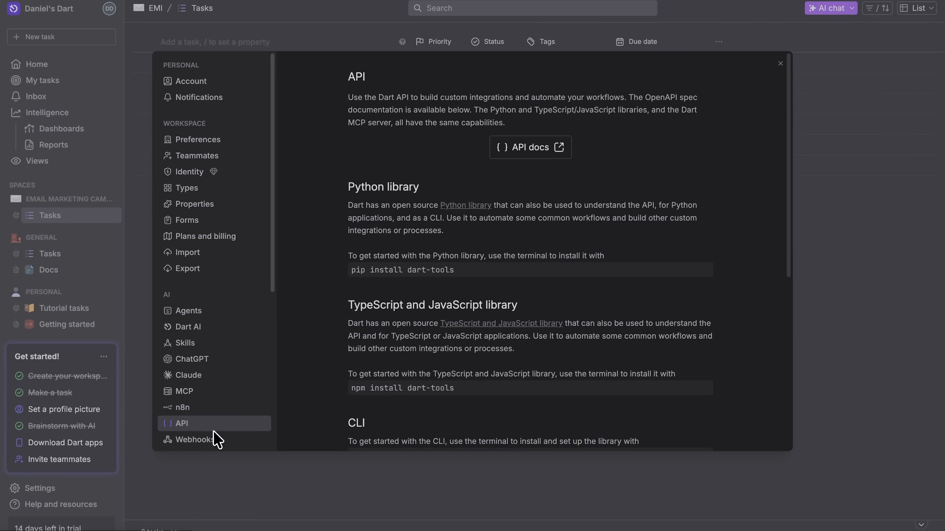
pyautogui.click(216, 443)
# Review the workspace automation rules for subtasks, parent tasks and blocked task dates
pyautogui.scroll(-3, 216, 436)
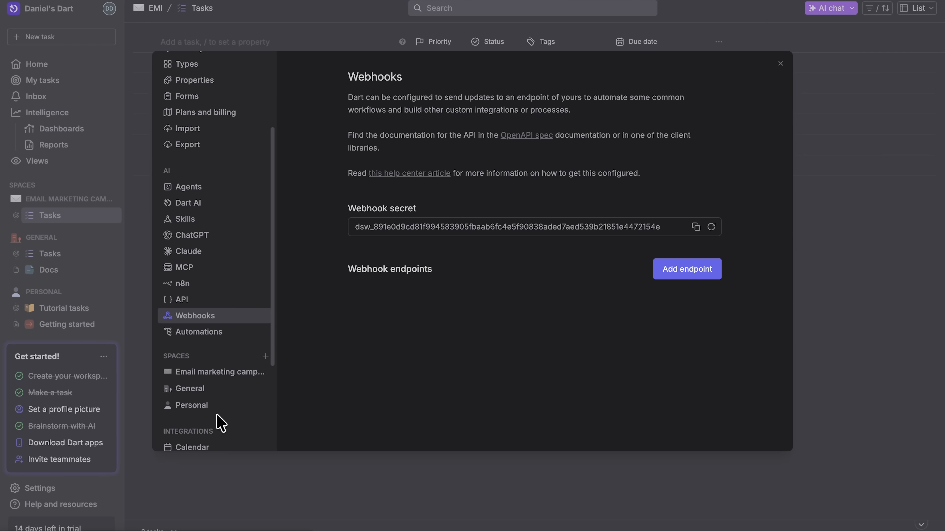
pyautogui.click(220, 346)
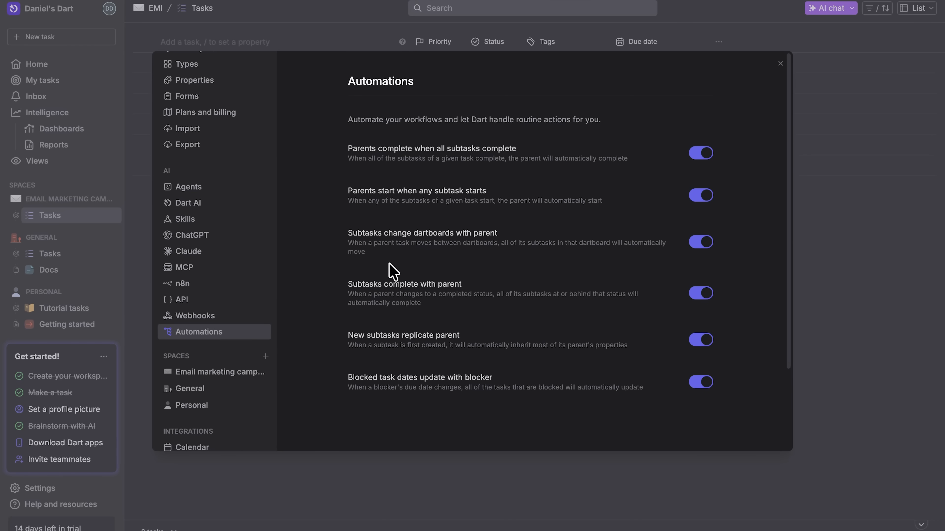
pyautogui.scroll(-2, 393, 271)
pyautogui.scroll(2, 393, 272)
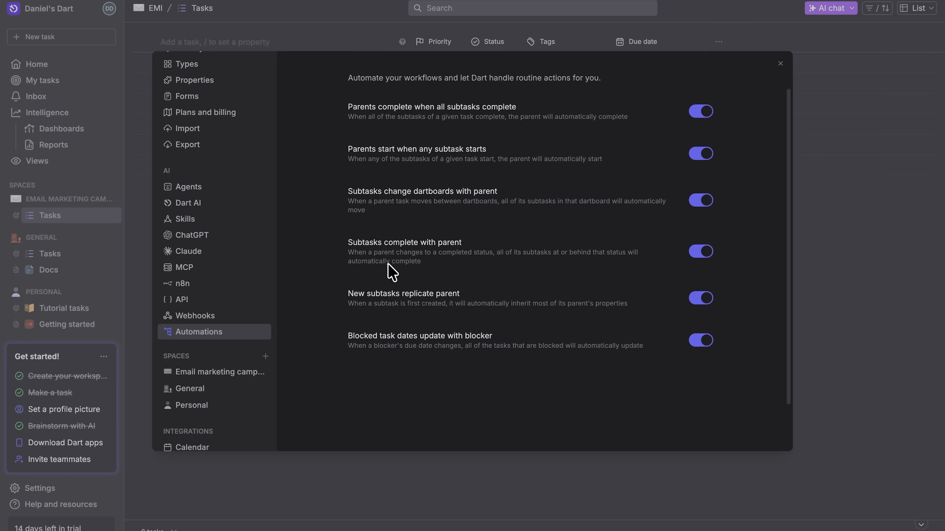
# Review the third-party integrations, examining the Slack, Calendar and Email integration pages
pyautogui.scroll(-3, 226, 376)
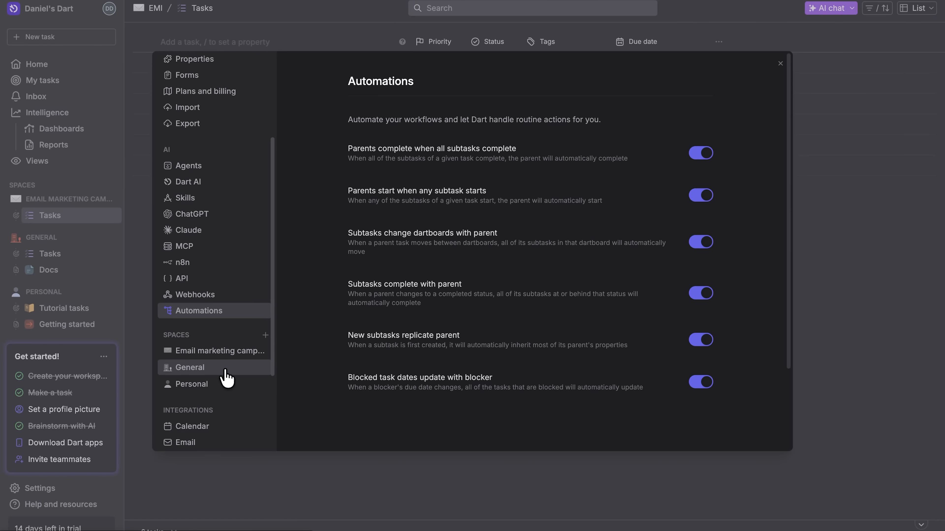
pyautogui.scroll(-2, 226, 376)
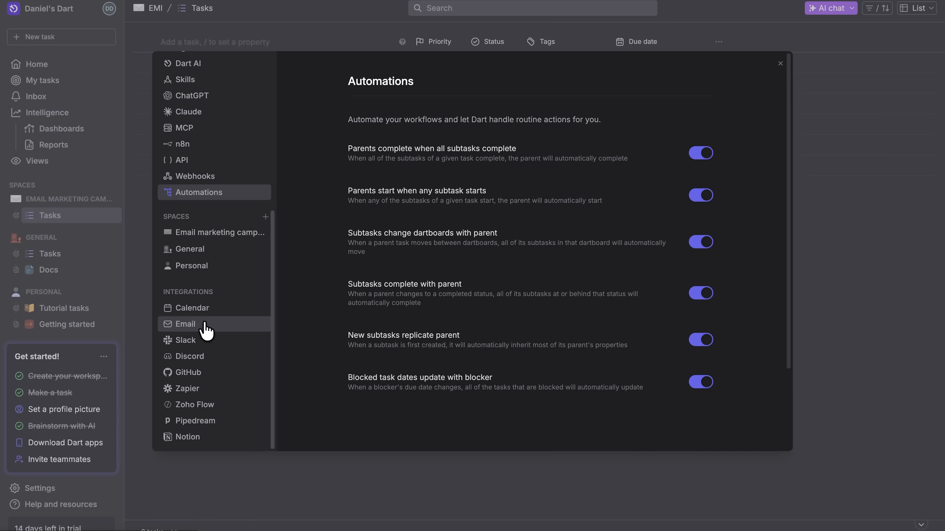
pyautogui.click(196, 343)
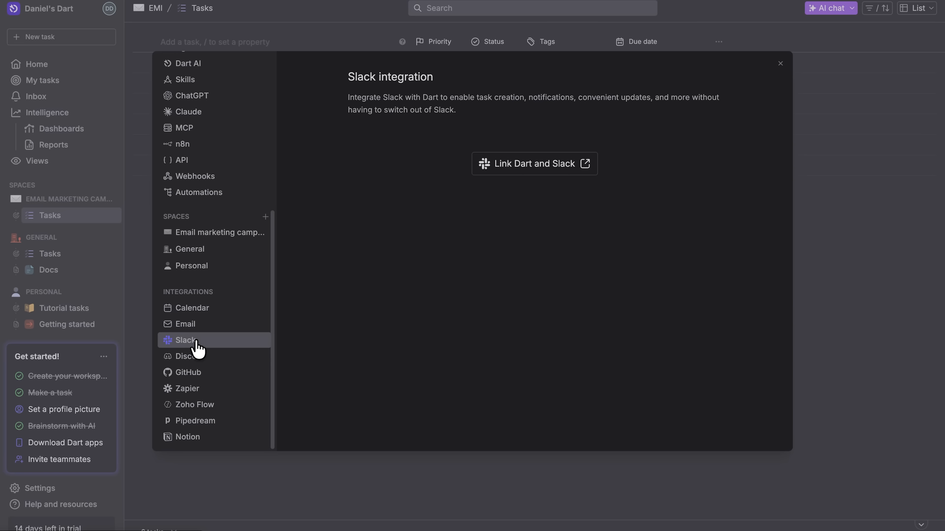
pyautogui.click(207, 316)
pyautogui.click(209, 326)
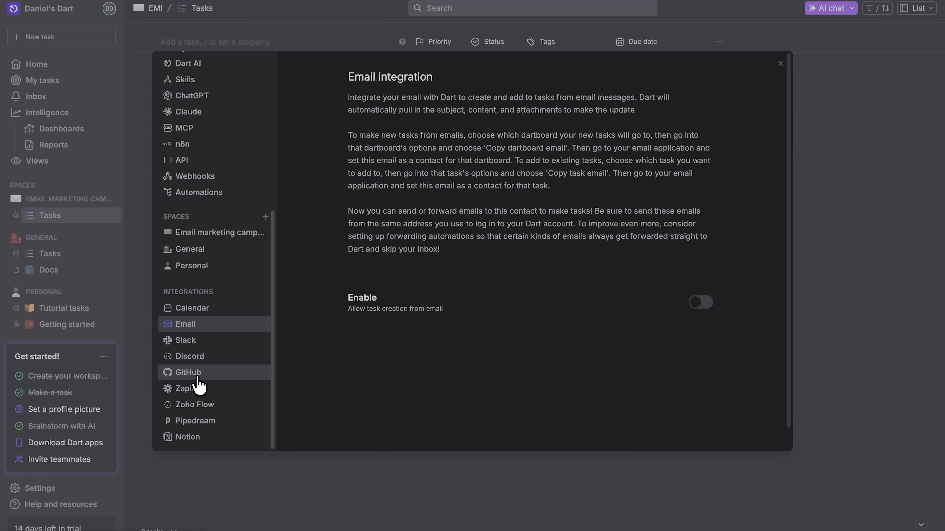
pyautogui.scroll(1, 197, 384)
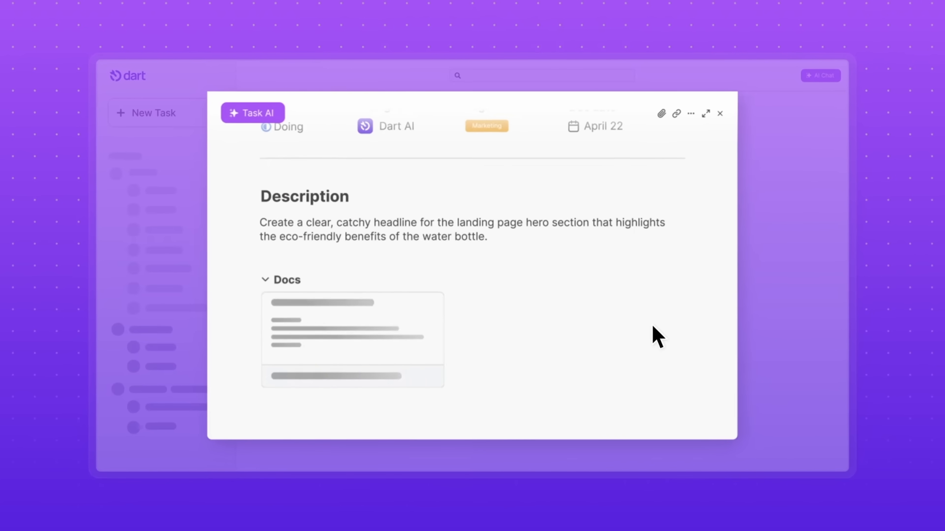
pyautogui.click(413, 314)
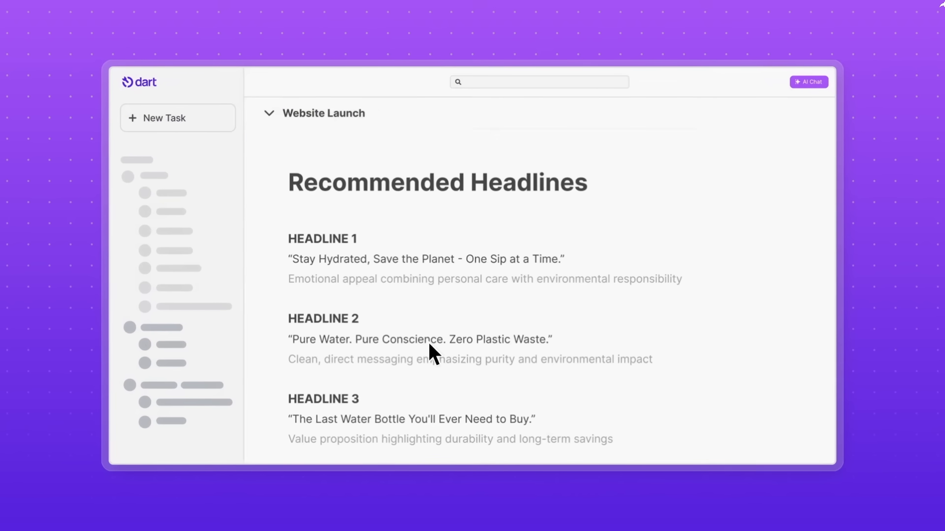